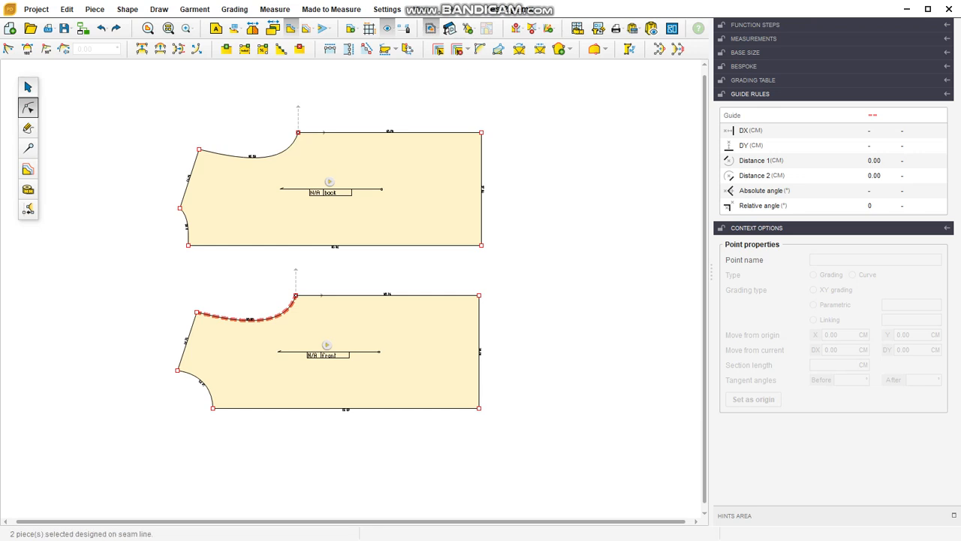
Set the parallel seam allowance width on the back piece's long centre edge to 0 cm.
click(28, 87)
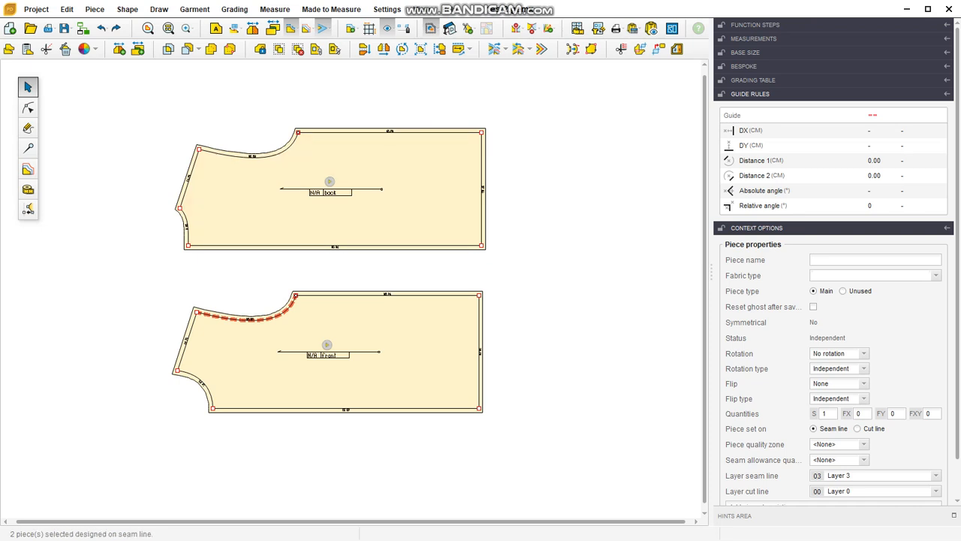
click(28, 108)
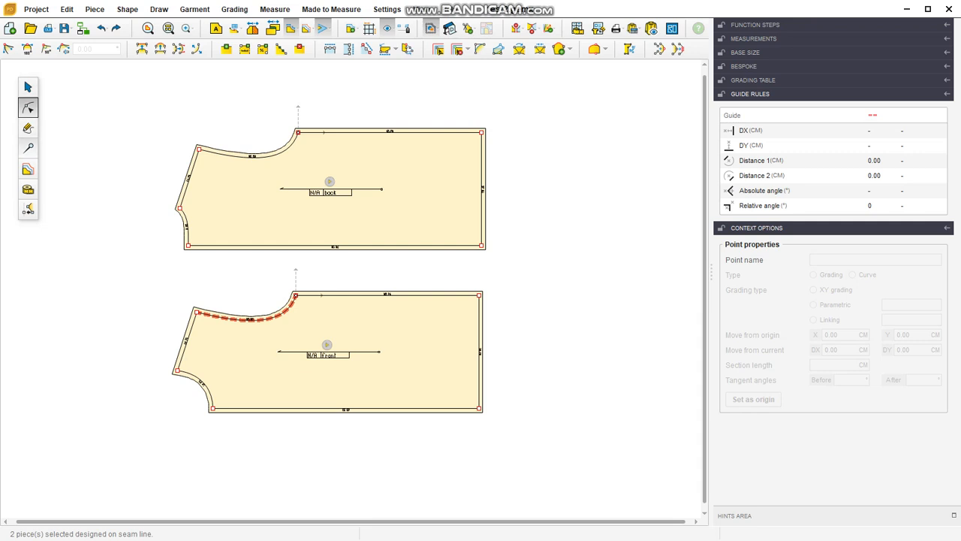
click(28, 148)
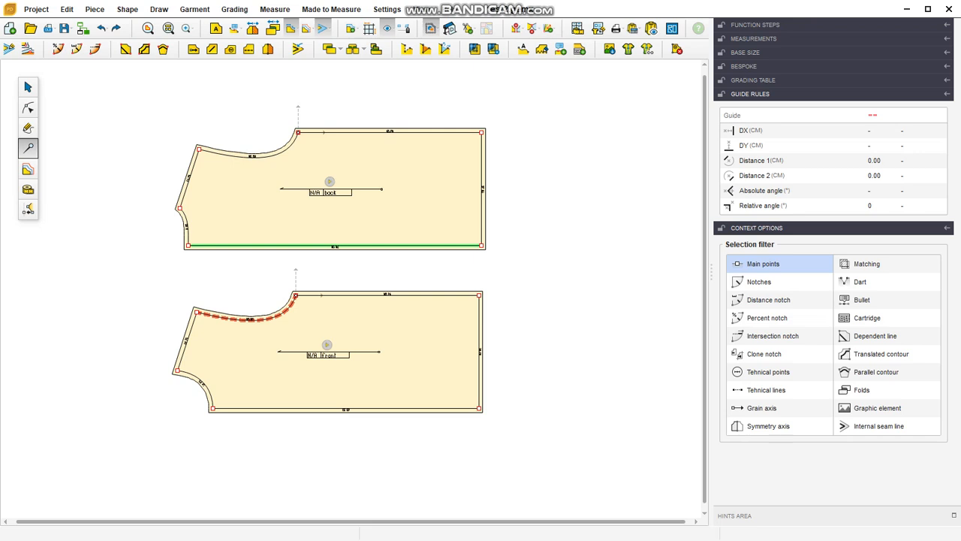
click(335, 245)
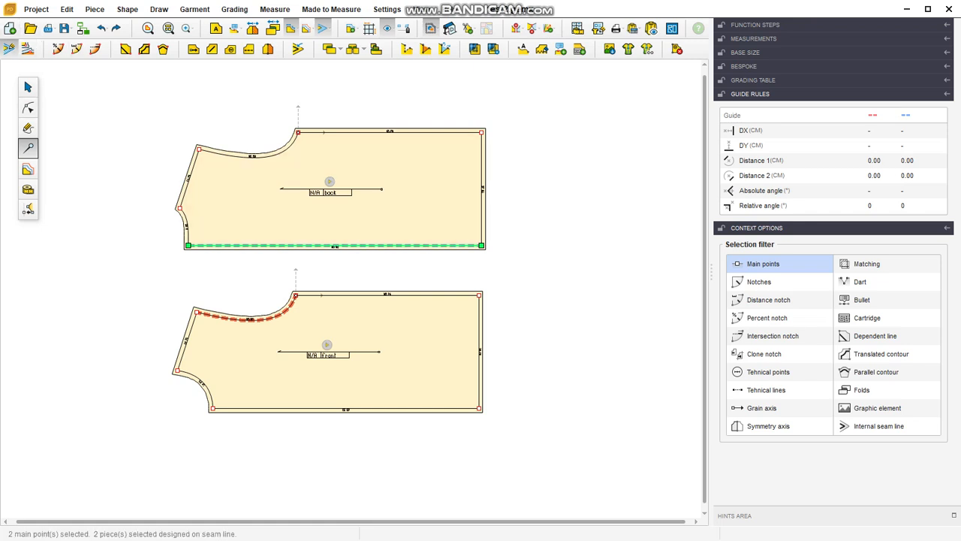
click(9, 48)
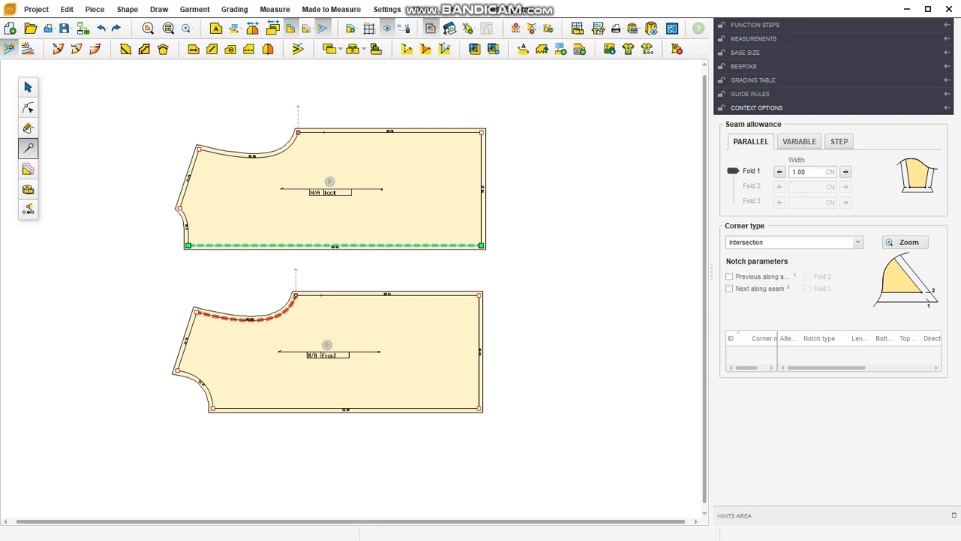
click(812, 171)
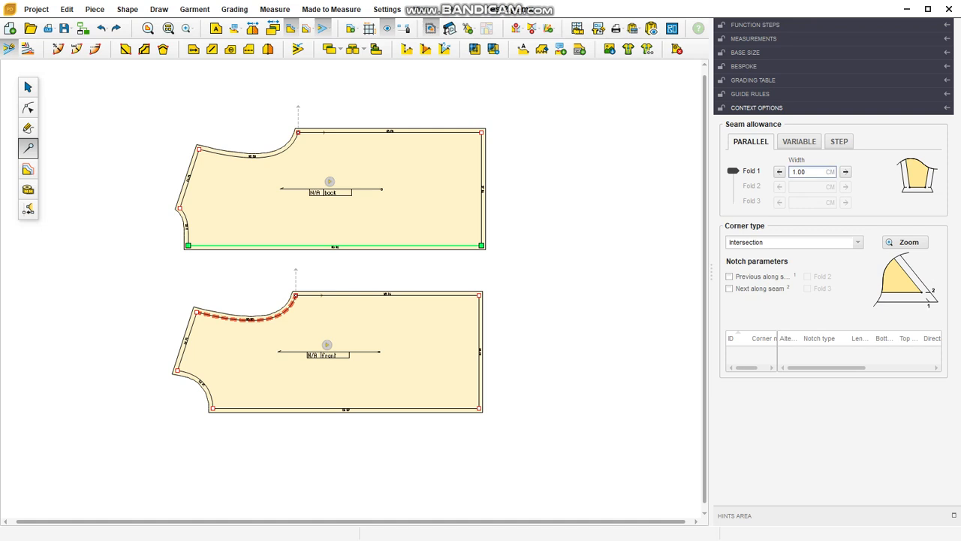
click(805, 171)
text(0)
key(Return)
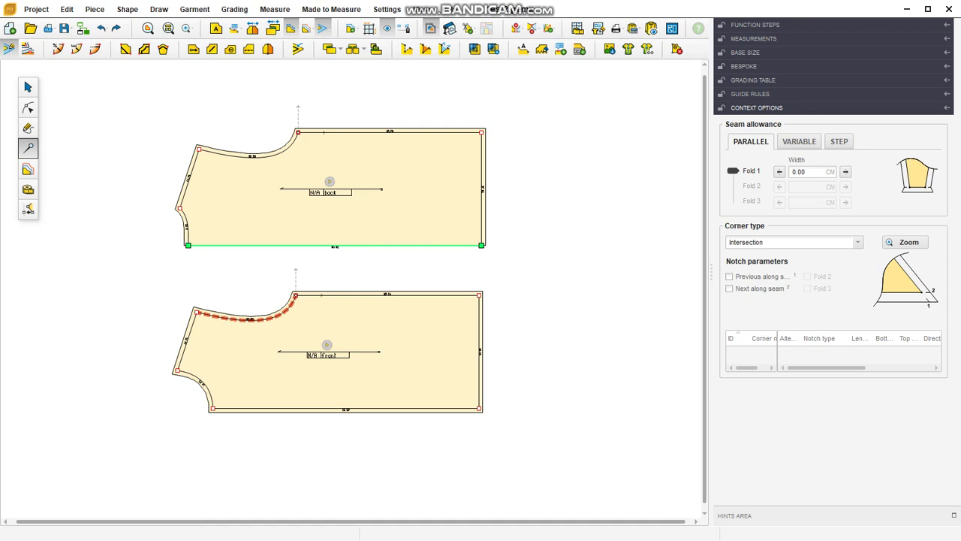
scroll(354, 220, up, 3)
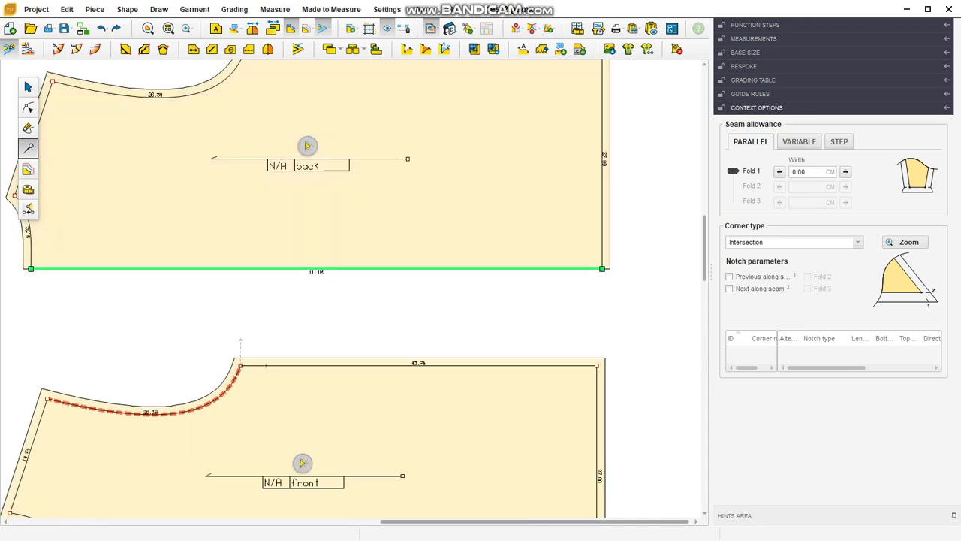
scroll(347, 255, down, 3)
scroll(365, 232, down, 1)
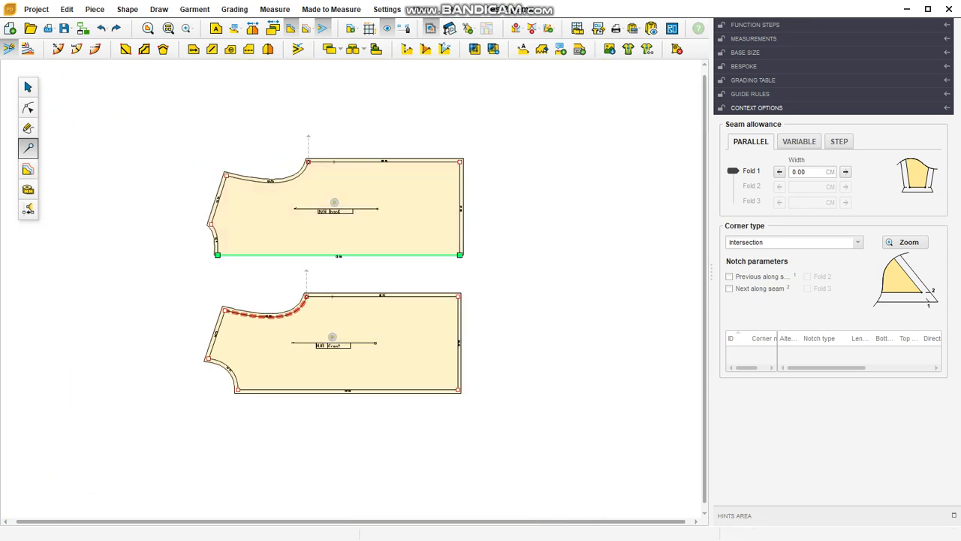
key(Escape)
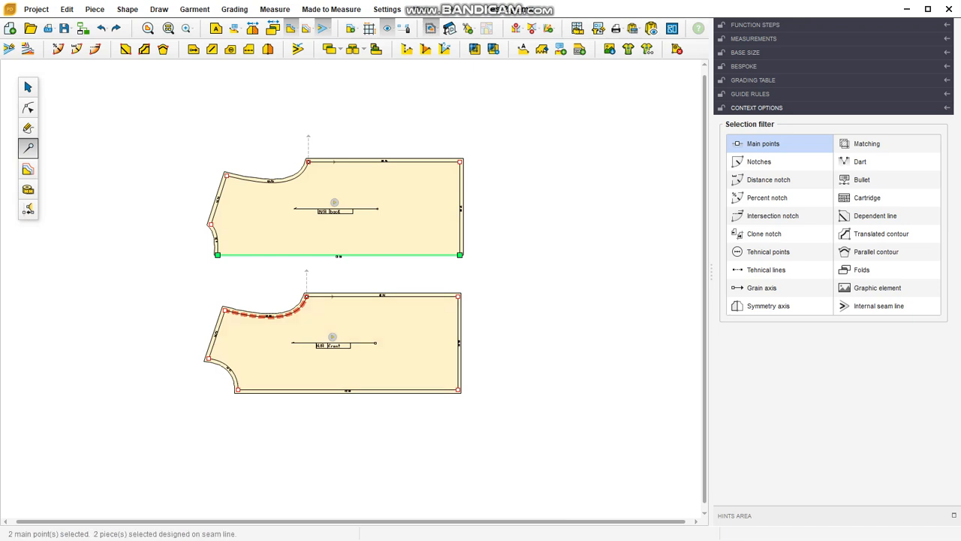
Try a 3 cm seam allowance on the front piece's long centre edge, and settle on a width of 0 cm.
click(347, 389)
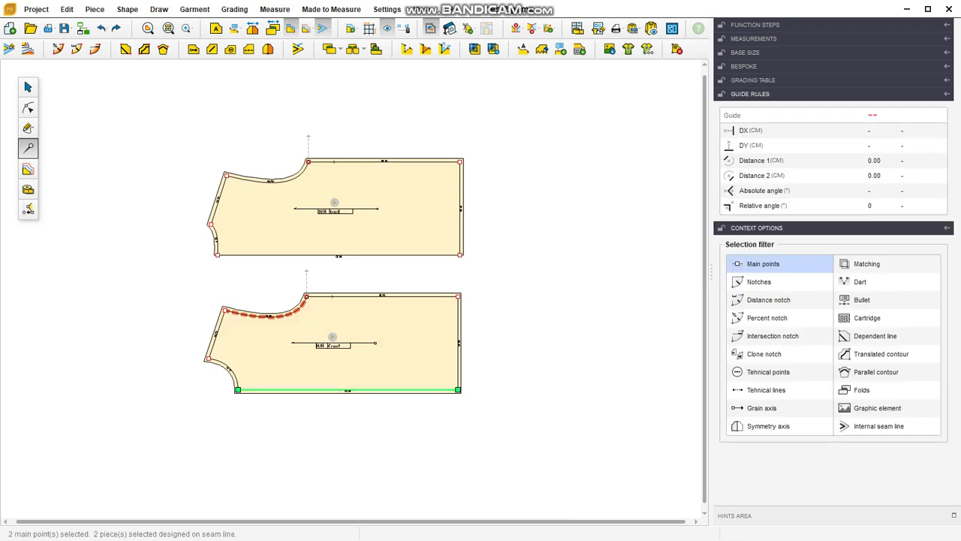
click(9, 48)
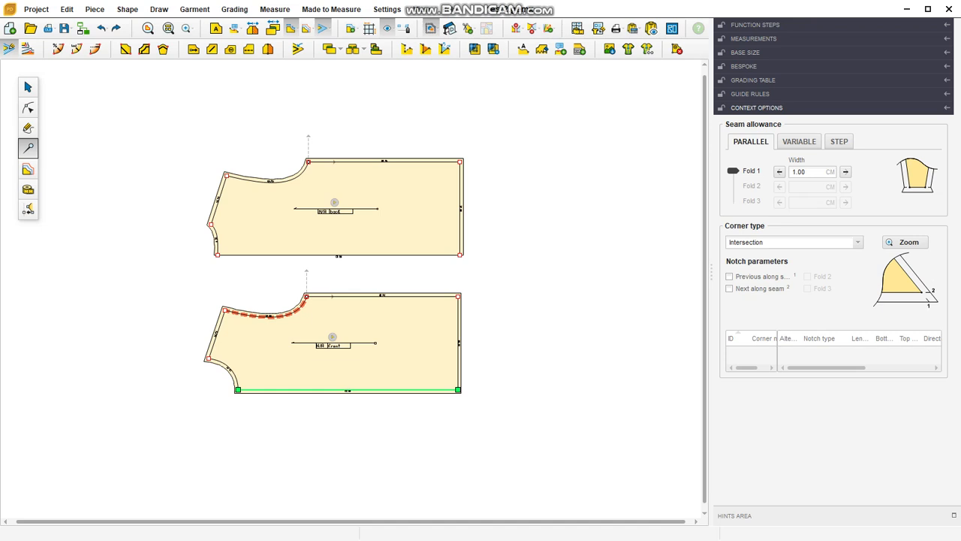
click(812, 171)
double_click(801, 171)
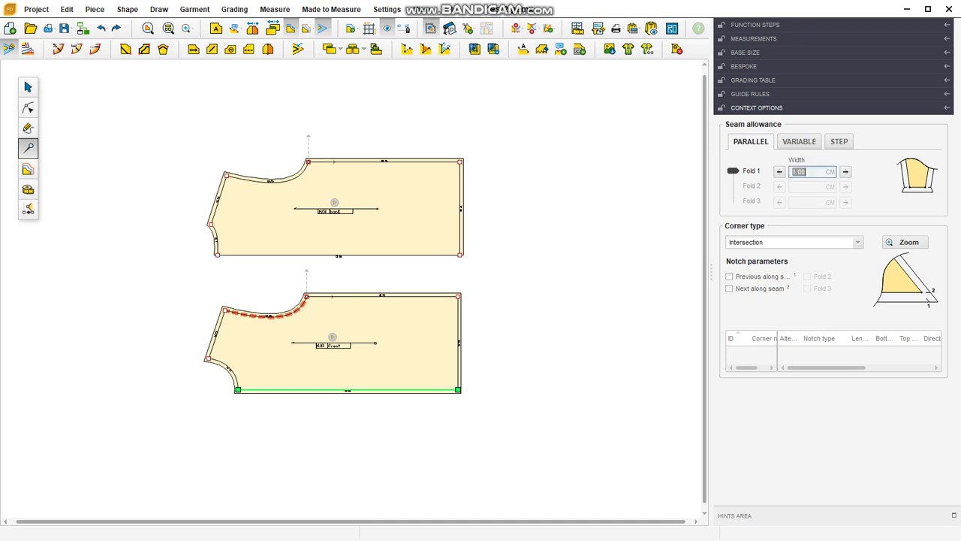
text(03)
key(Return)
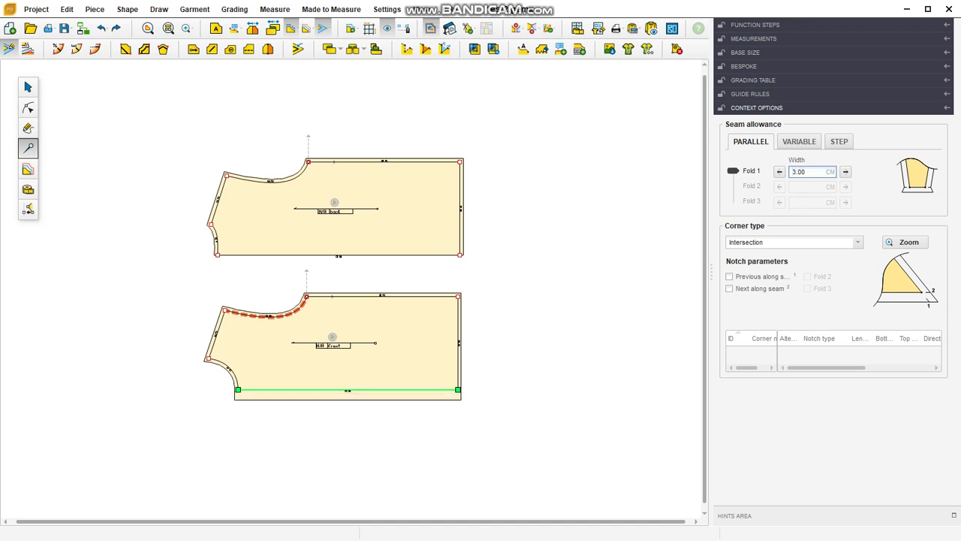
double_click(805, 171)
text(0)
key(Return)
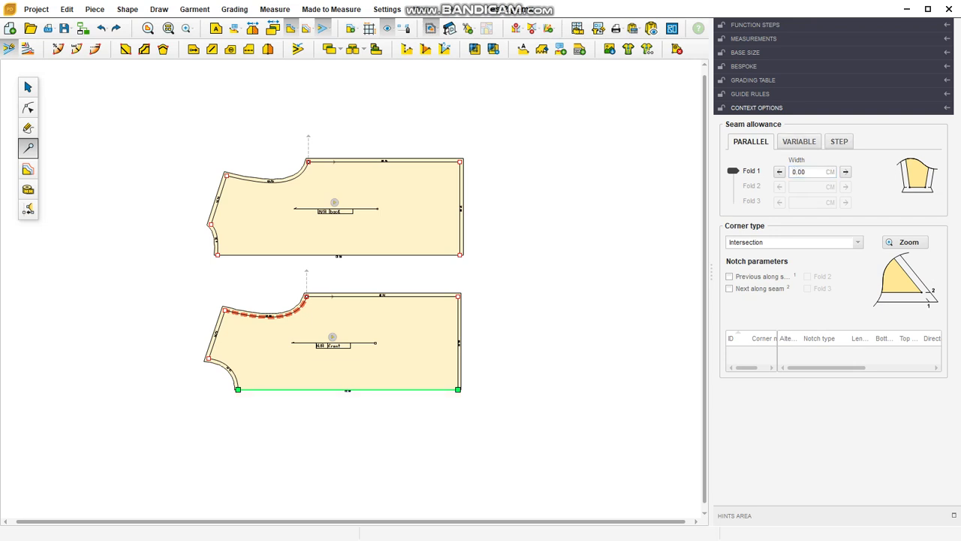
scroll(248, 234, down, 3)
scroll(271, 373, up, 5)
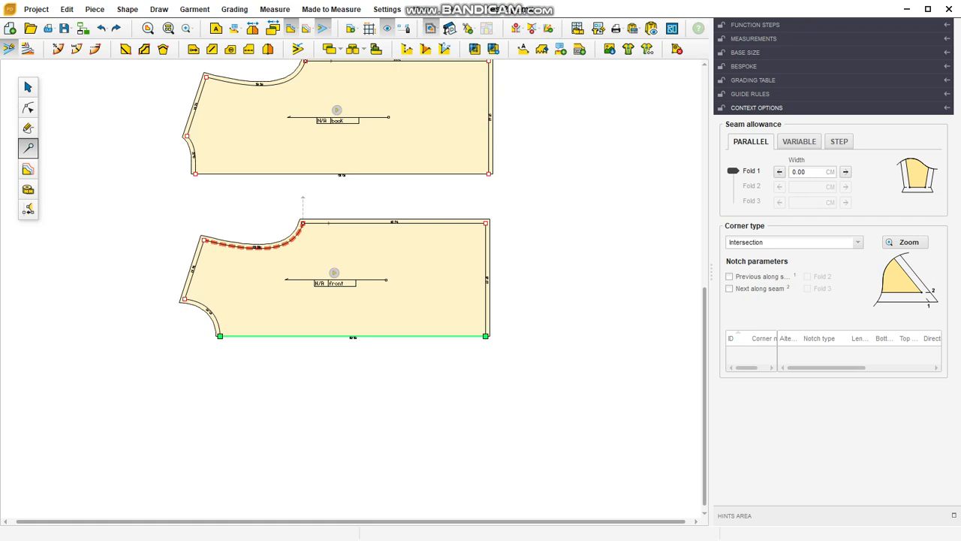
Create a symmetry axis along the front piece's long centre edge.
click(28, 148)
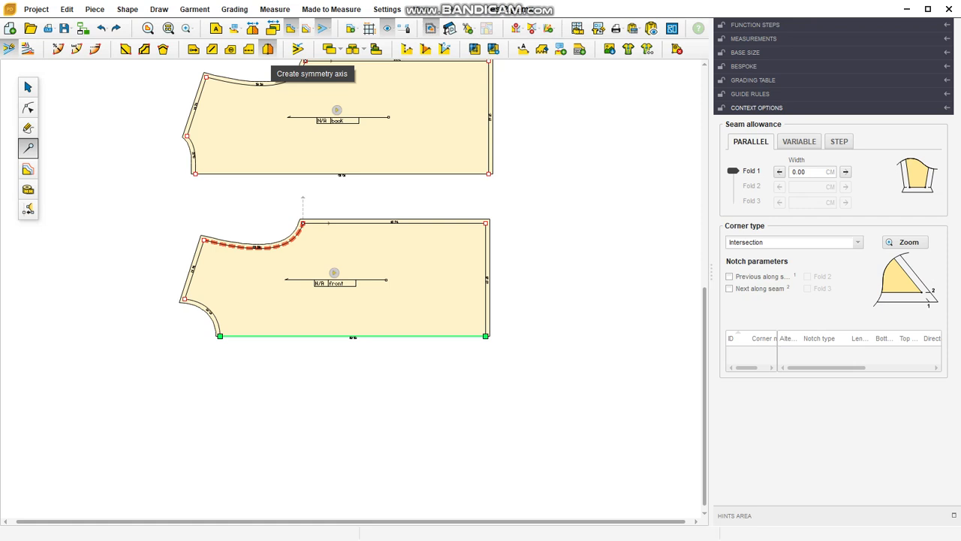
click(268, 48)
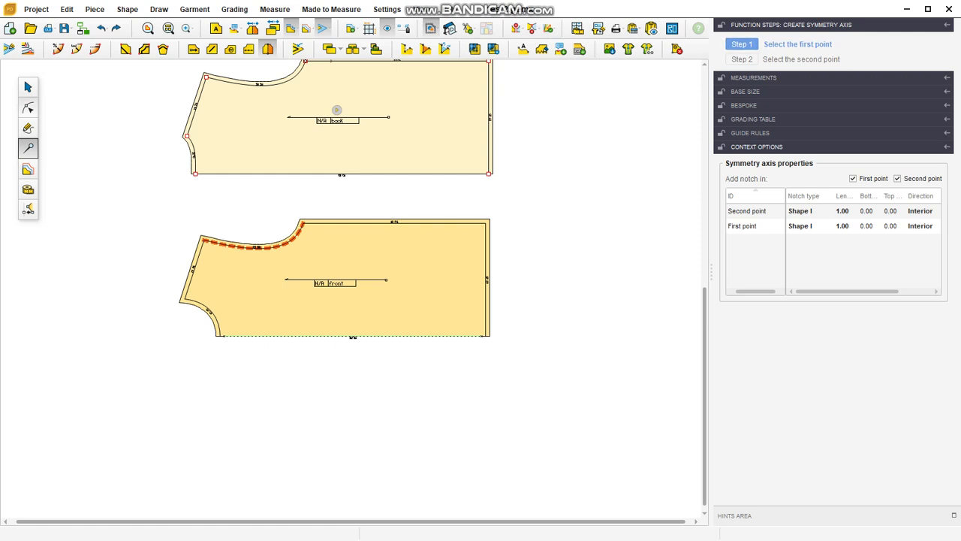
key(Escape)
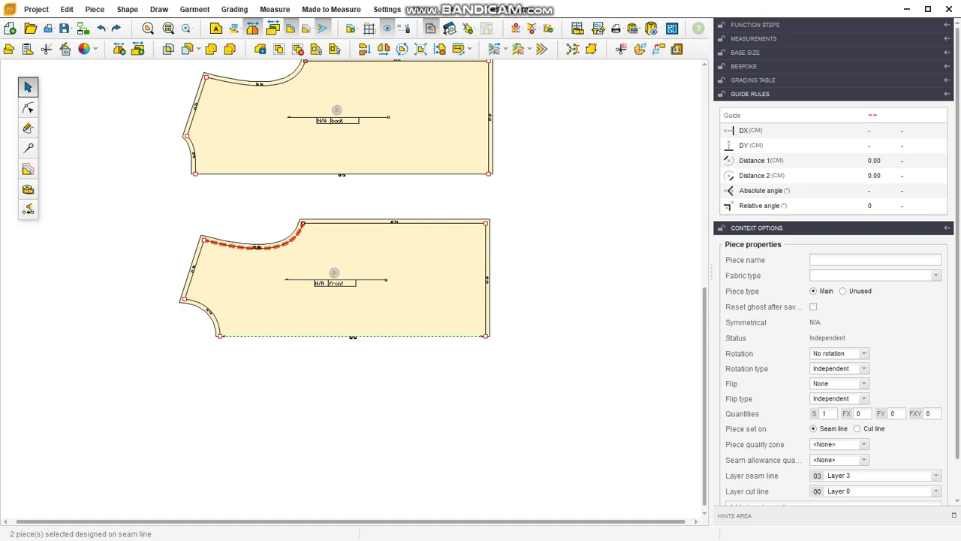
Turn on the display of the mirrored half so the front piece shows unfolded about its symmetry axis.
click(253, 28)
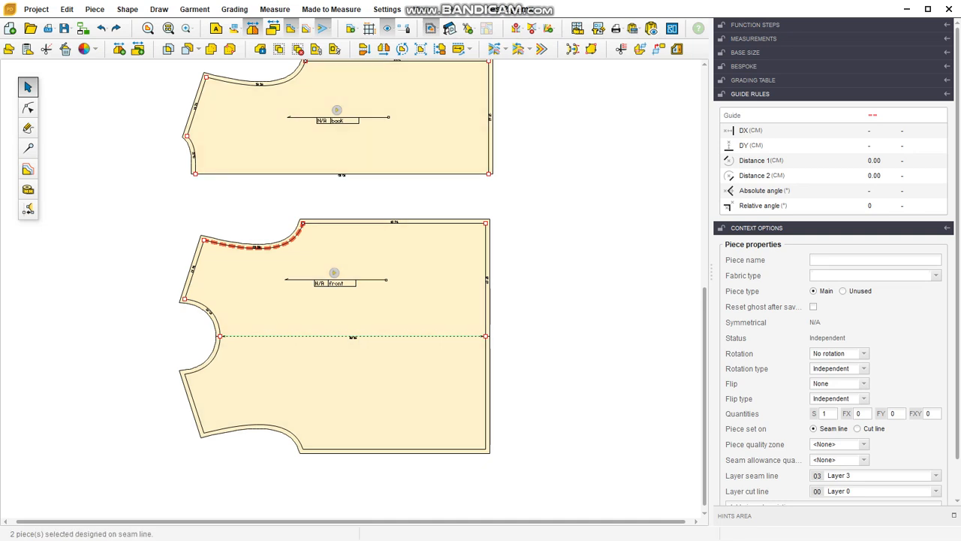
scroll(130, 324, down, 3)
scroll(264, 483, up, 4)
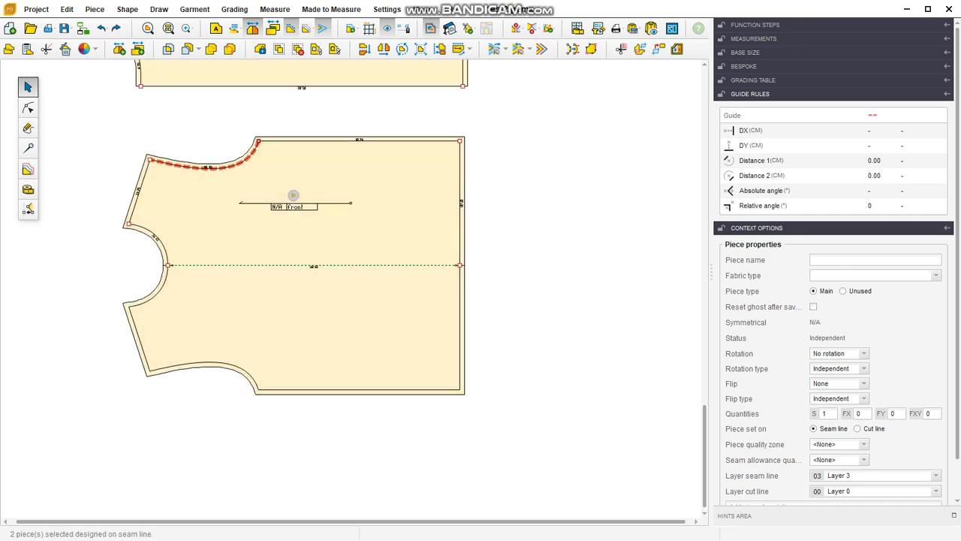
Test the front piece's symmetry by nudging its underarm corner point outward four steps and returning it to its original position.
click(28, 107)
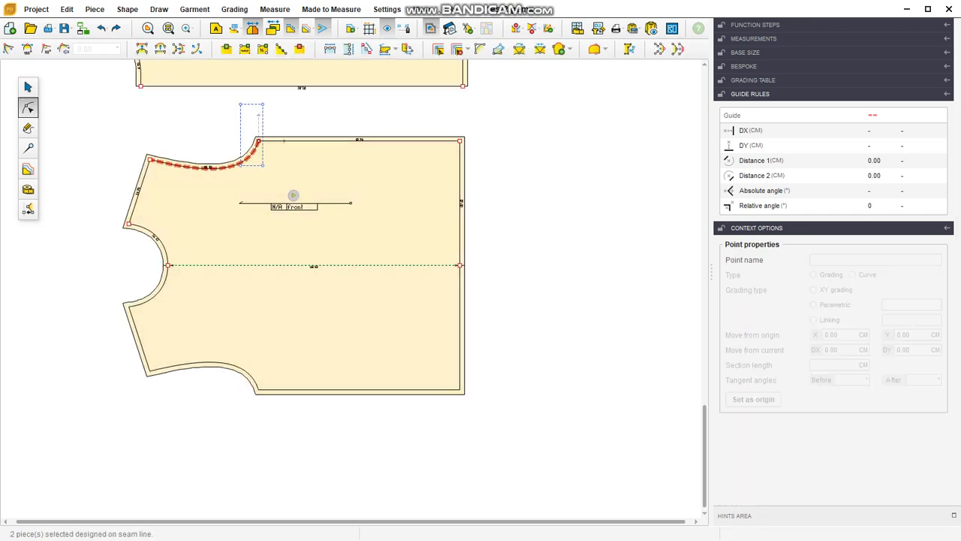
click(259, 141)
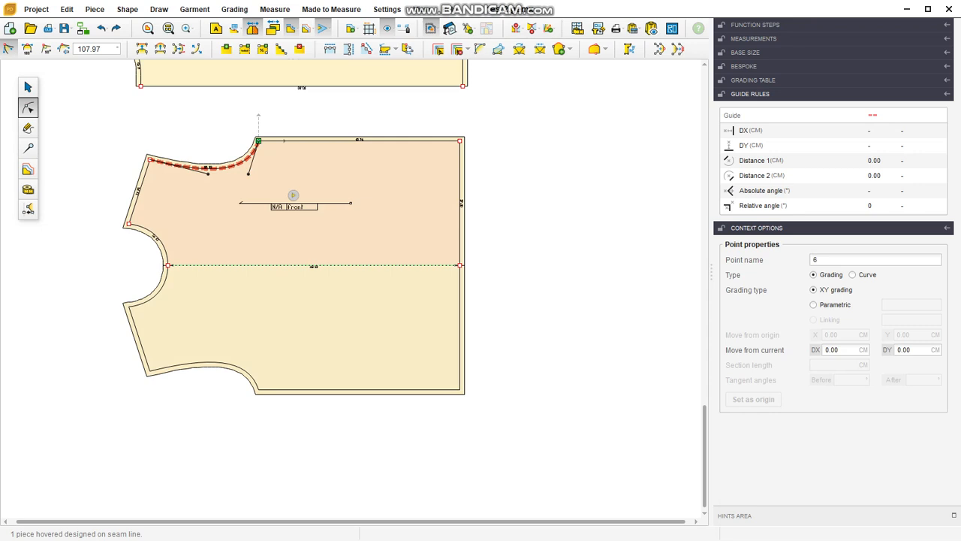
key(Up)
key(Up)
key(Up)
key(Up)
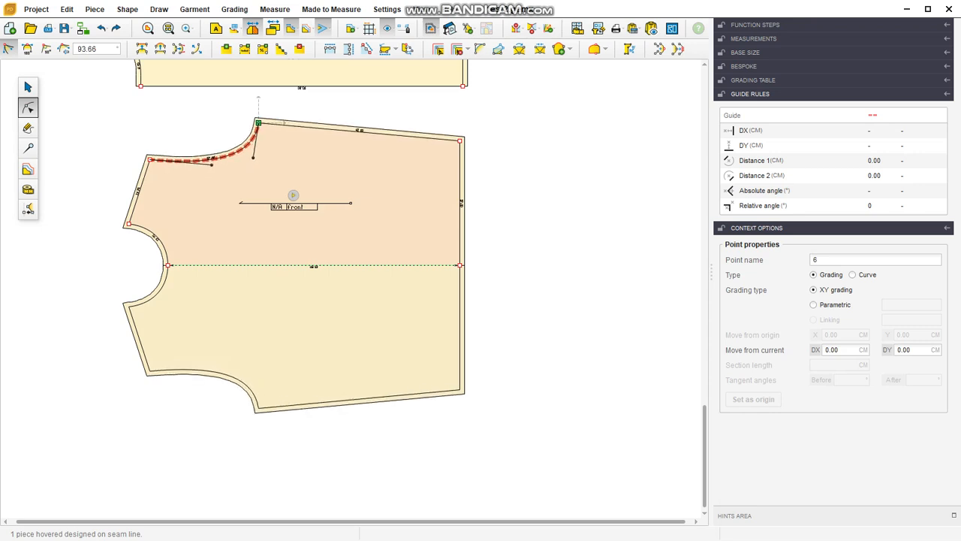
key(Down)
key(Down)
key(Down)
key(Down)
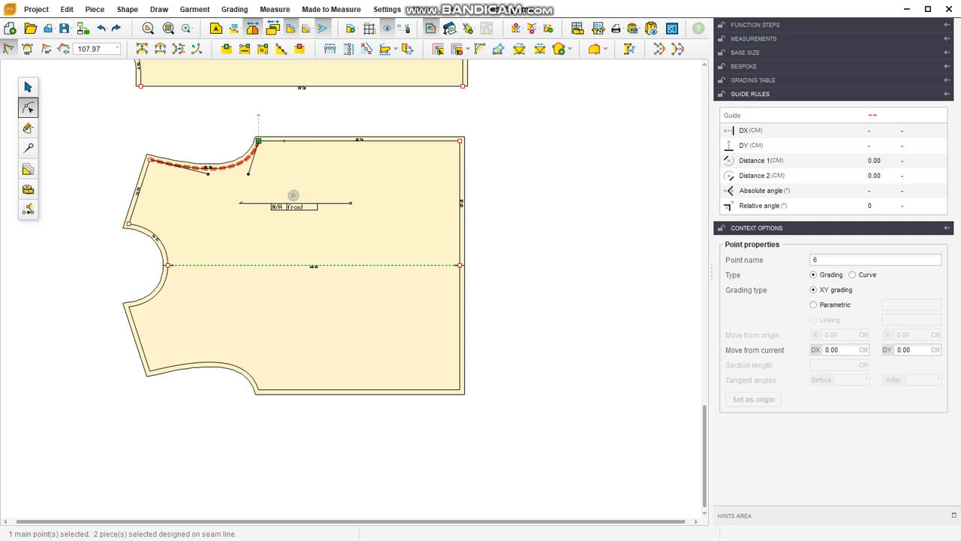
Create a symmetry axis along the back piece's long centre edge.
scroll(300, 293, up, 2)
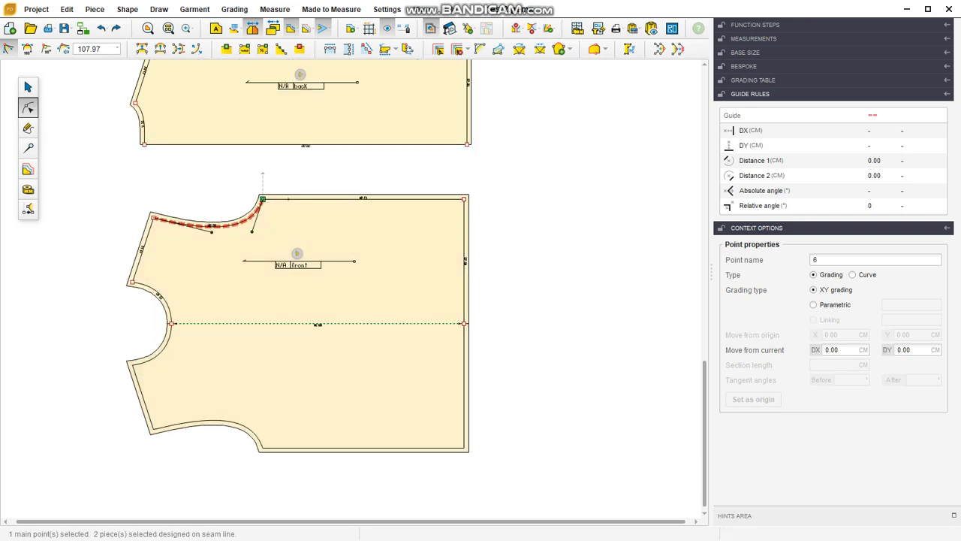
click(28, 148)
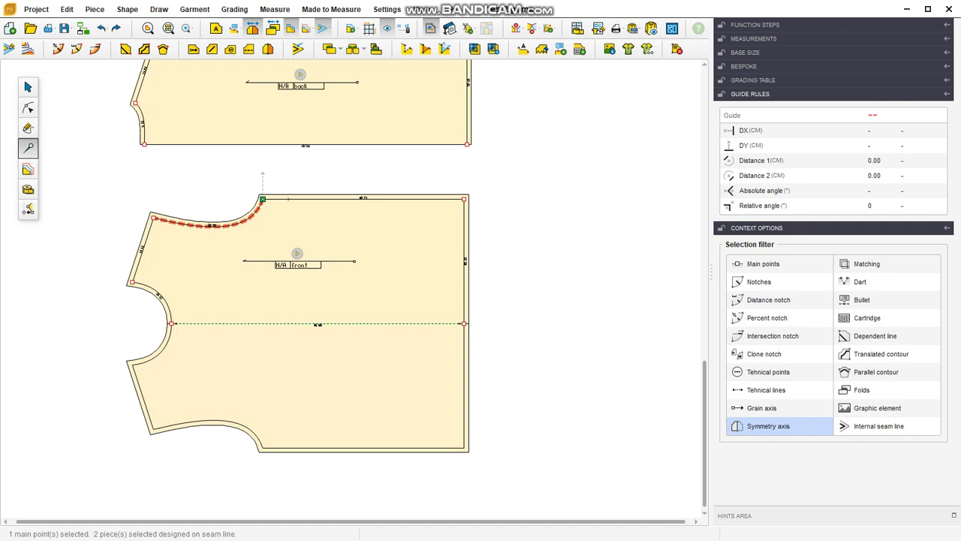
click(306, 144)
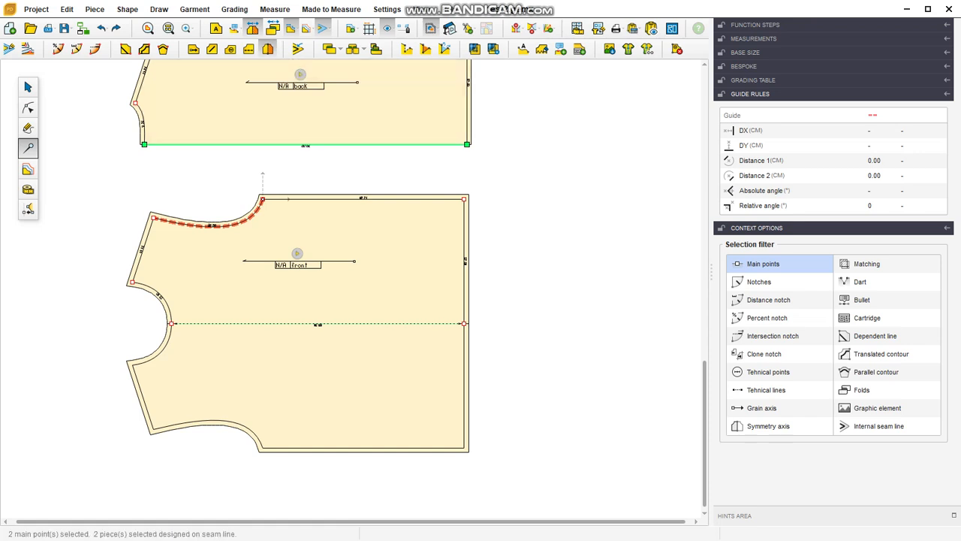
click(268, 49)
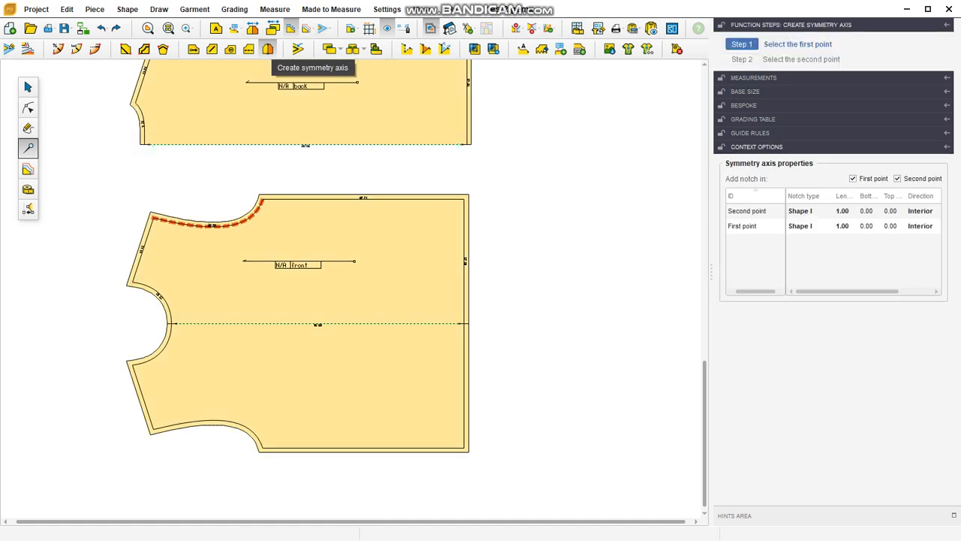
Rearrange the unfolded front and back pieces so the front sits below the back without overlapping.
click(28, 87)
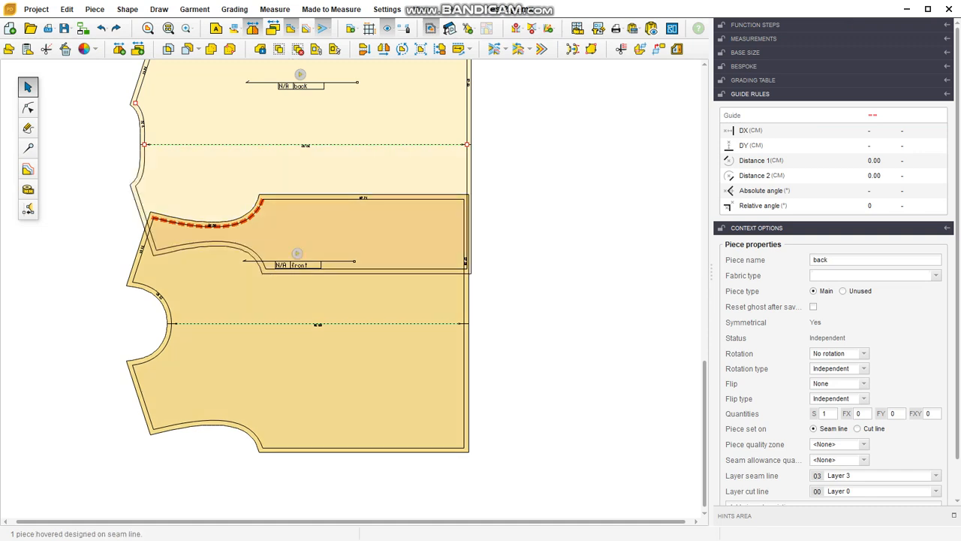
drag(298, 300, 282, 381)
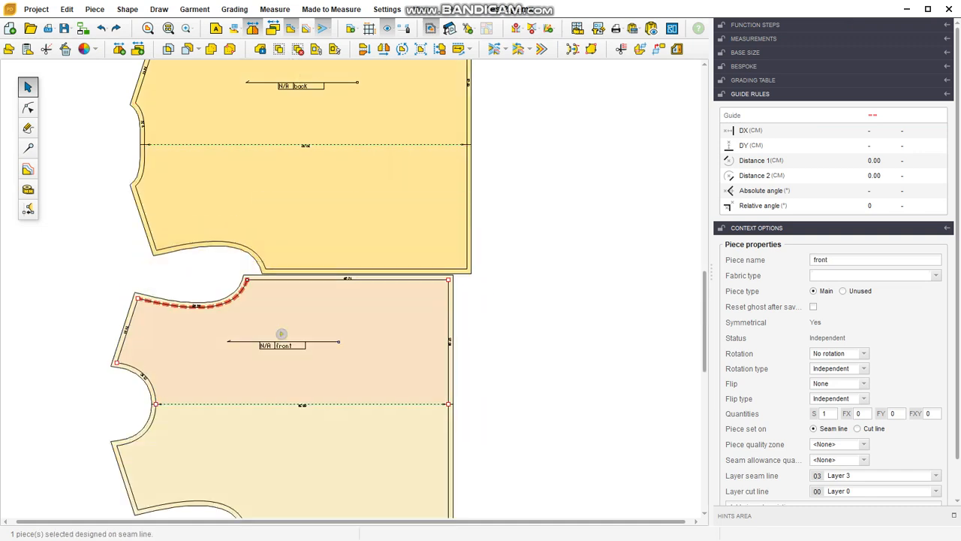
scroll(219, 310, down, 1)
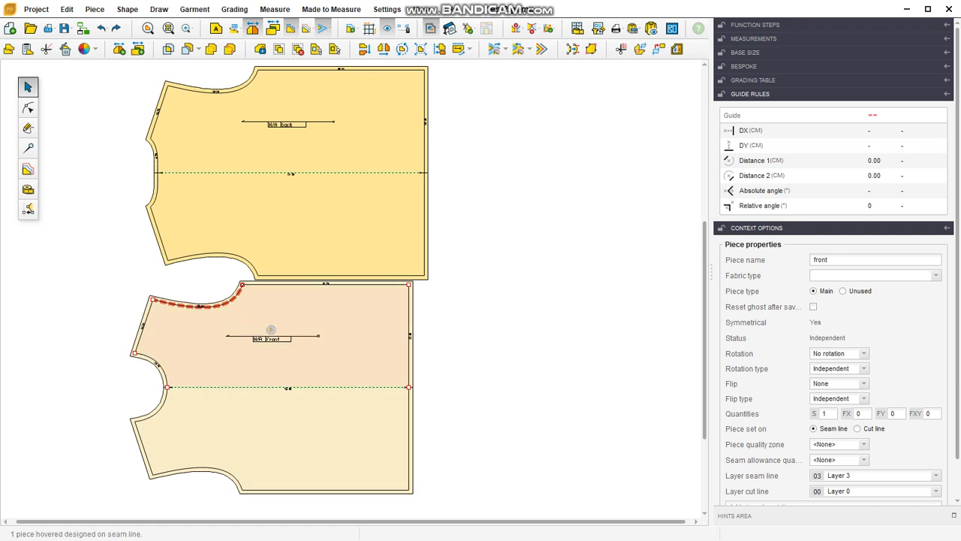
drag(272, 334, 323, 377)
click(286, 116)
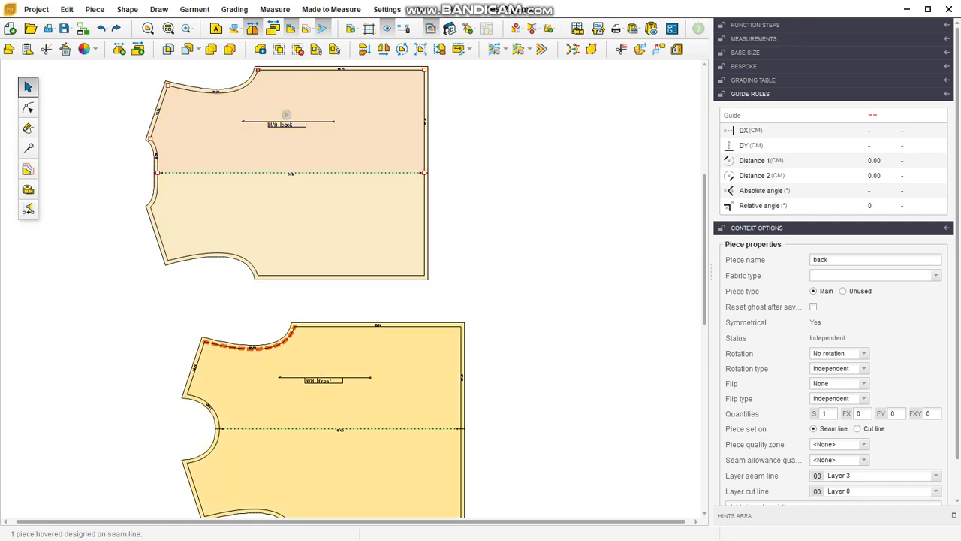
scroll(297, 161, down, 2)
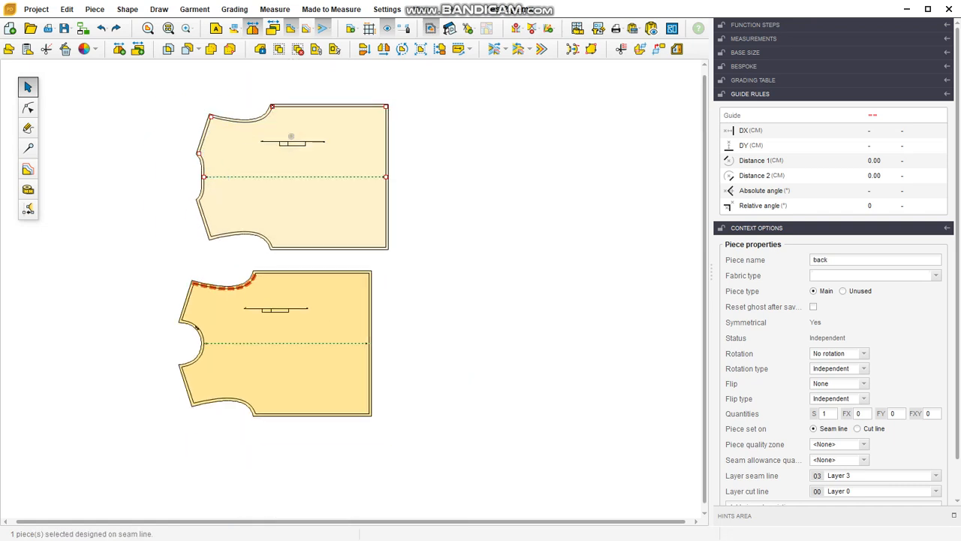
drag(274, 304, 276, 298)
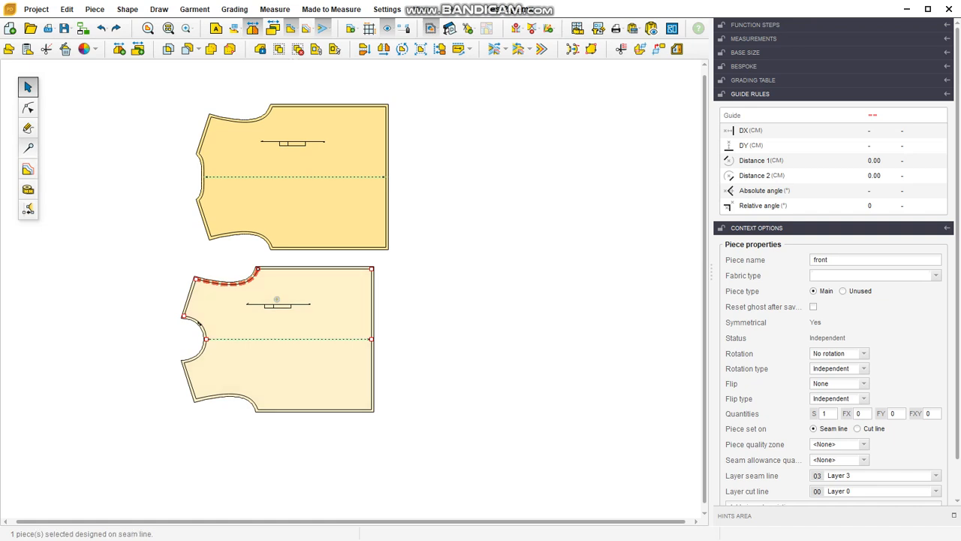
click(29, 148)
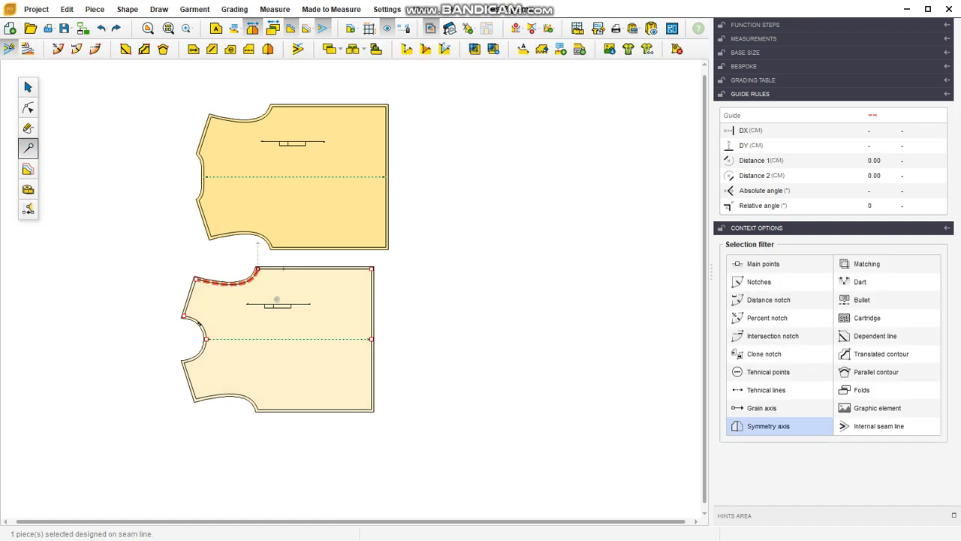
click(28, 87)
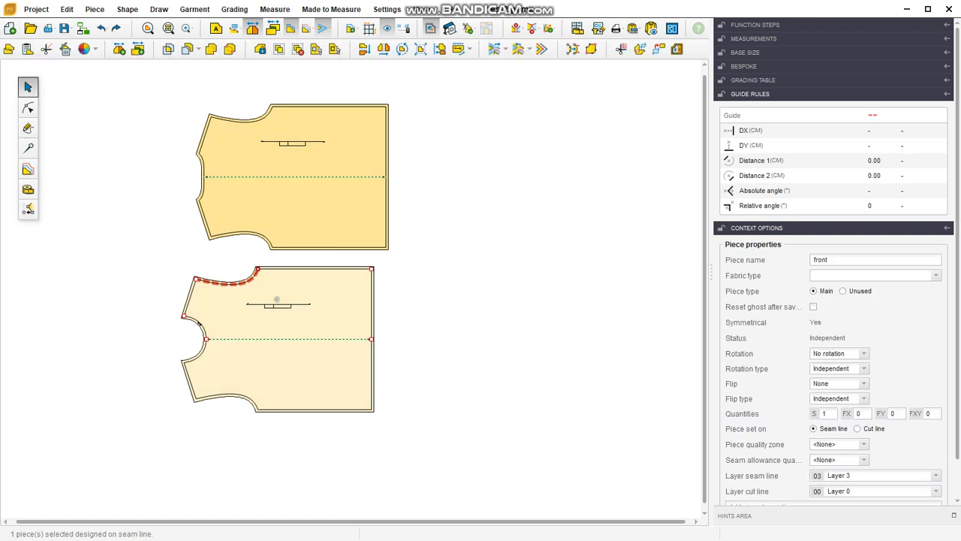
key(Escape)
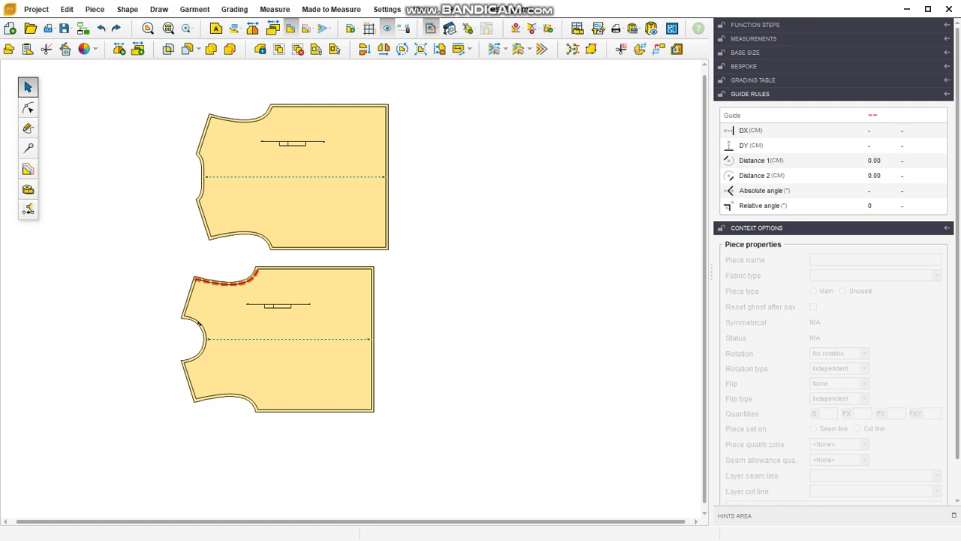
Set the parallel seam allowance on the back piece's hem edge to 2 cm.
click(27, 148)
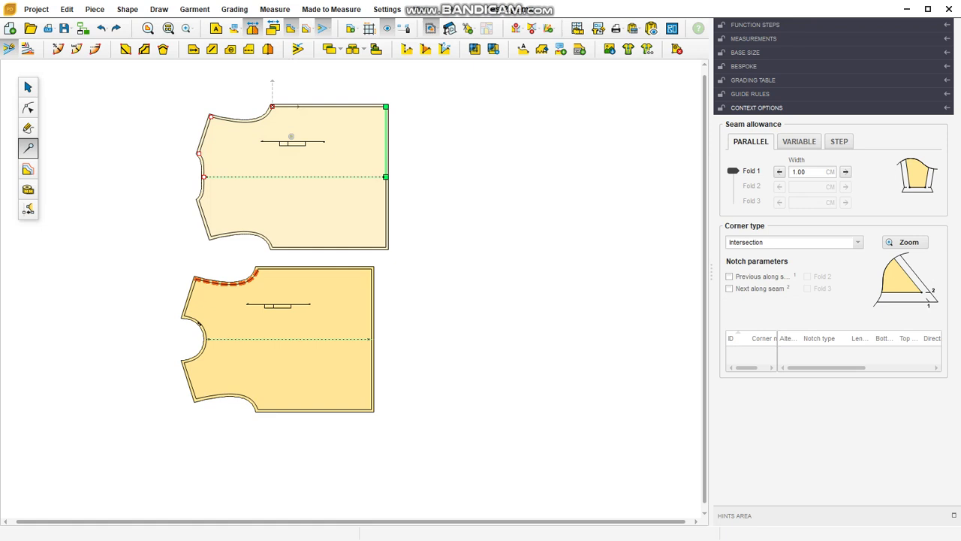
click(810, 172)
double_click(801, 172)
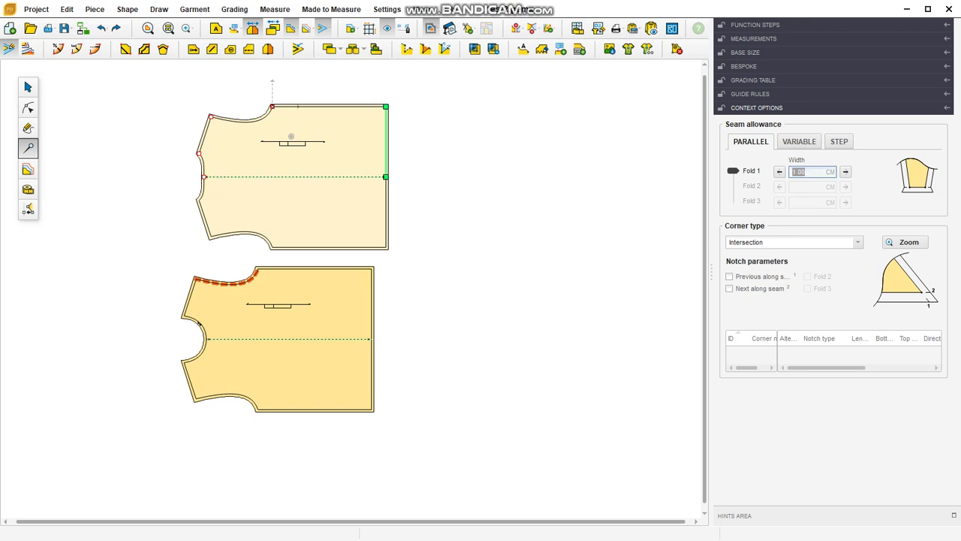
text(2)
key(Return)
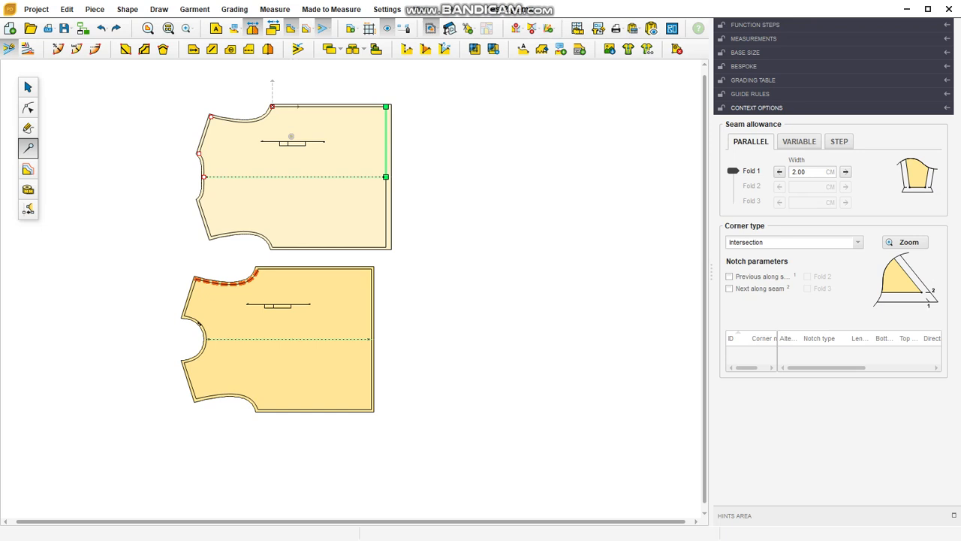
scroll(370, 147, up, 2)
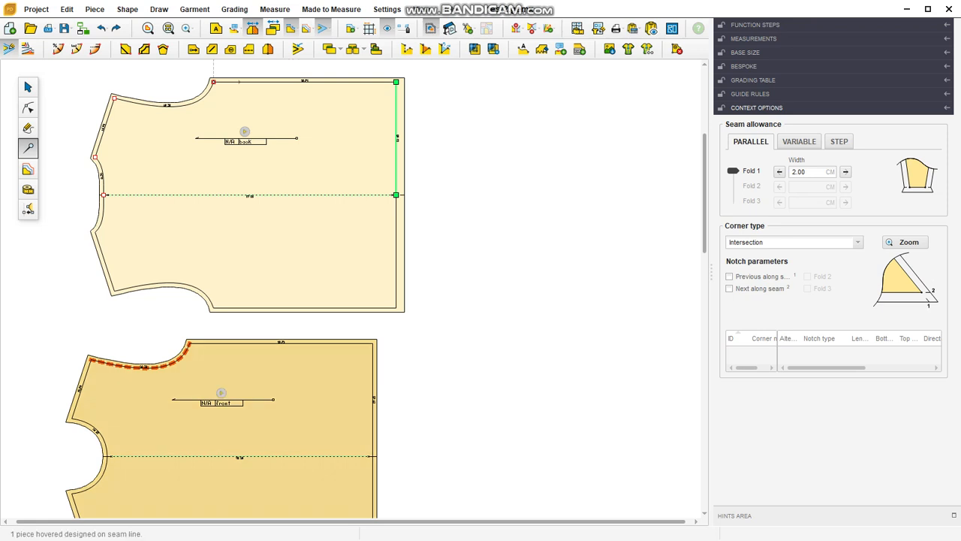
click(281, 375)
click(281, 343)
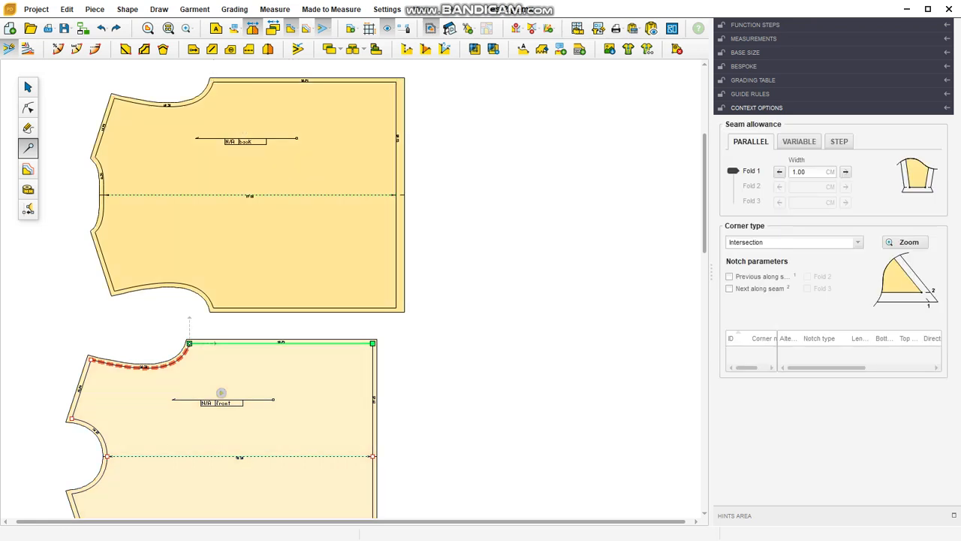
key(Escape)
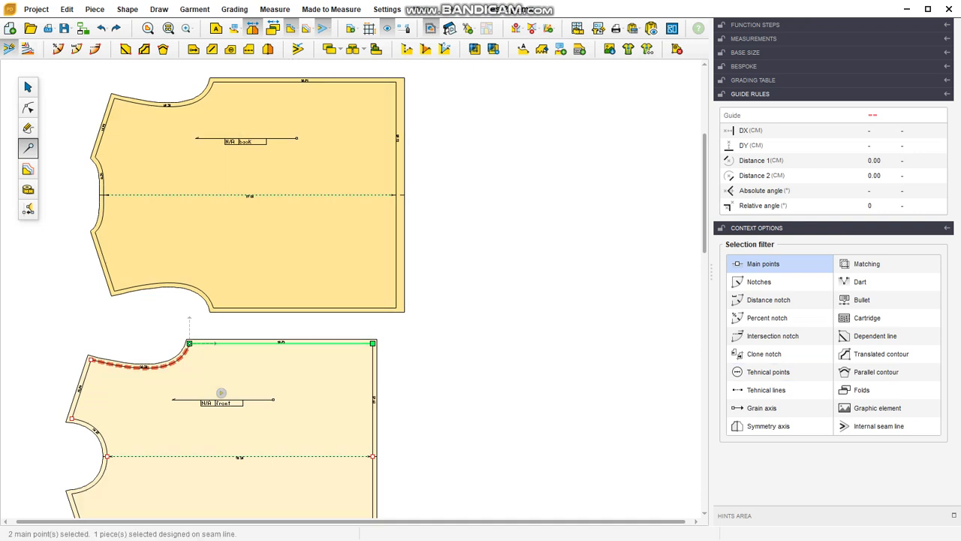
click(9, 49)
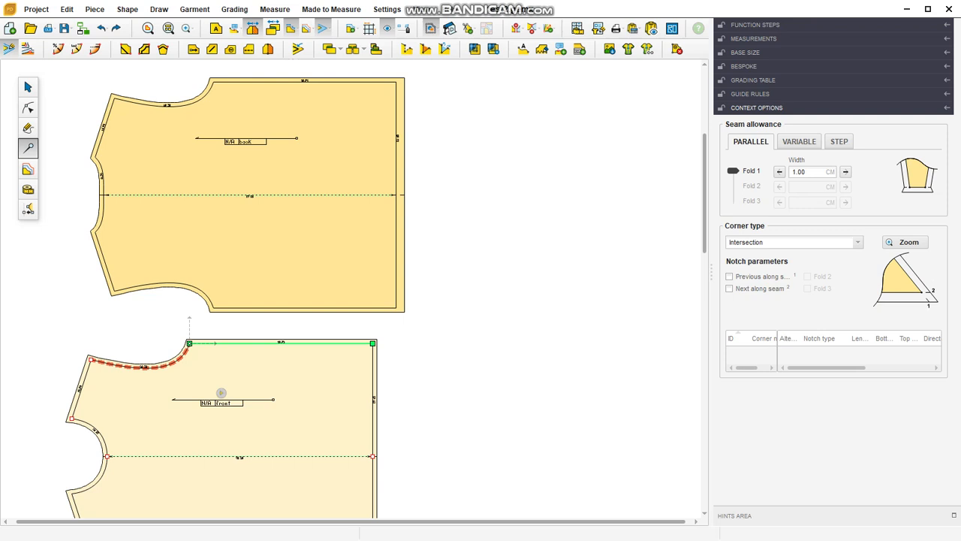
click(27, 86)
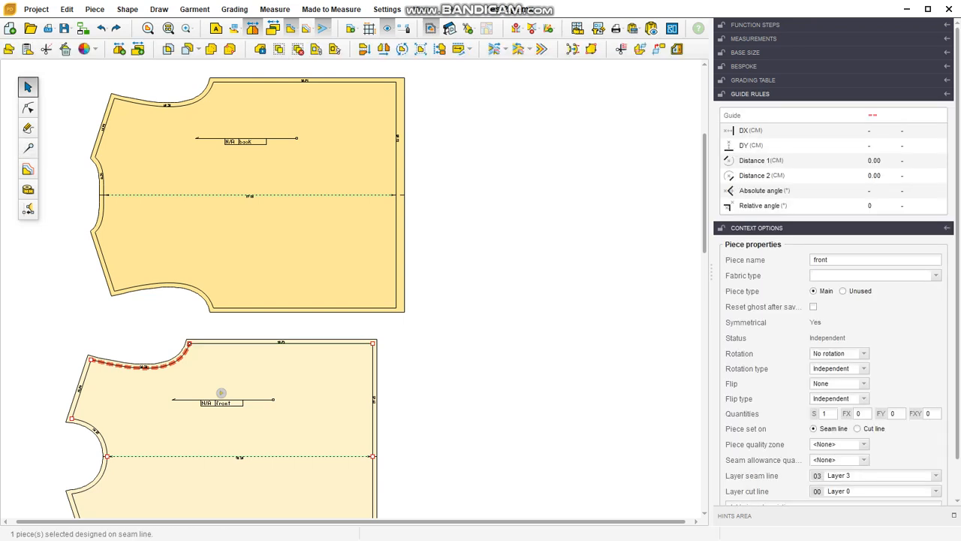
Set the parallel seam allowance on the front piece's hem edge to 2 cm, then clear the selection.
scroll(329, 219, down, 4)
click(28, 148)
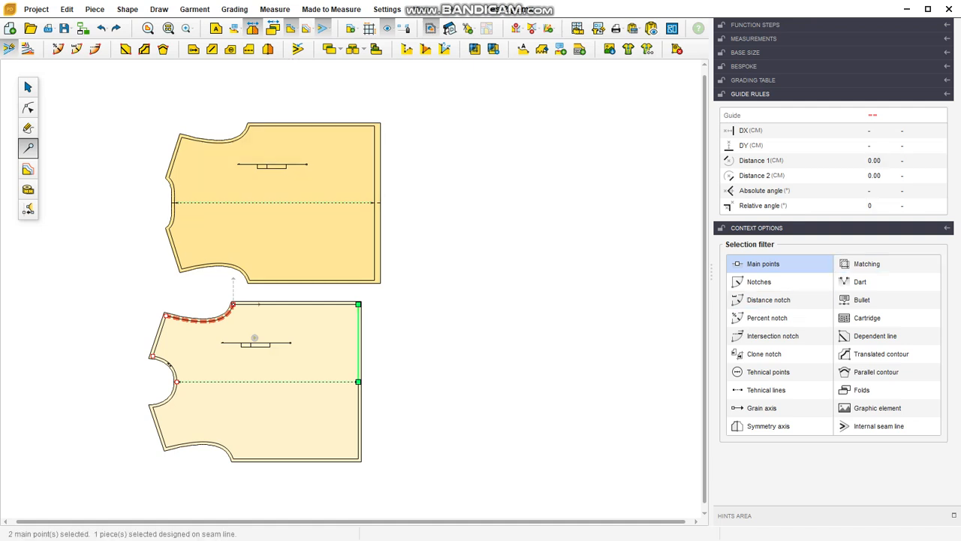
click(9, 48)
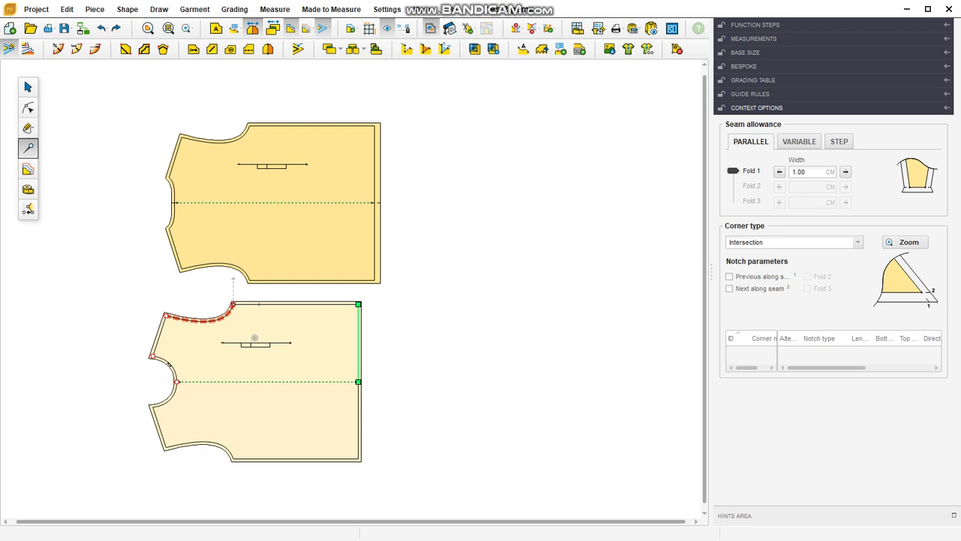
click(812, 172)
double_click(801, 172)
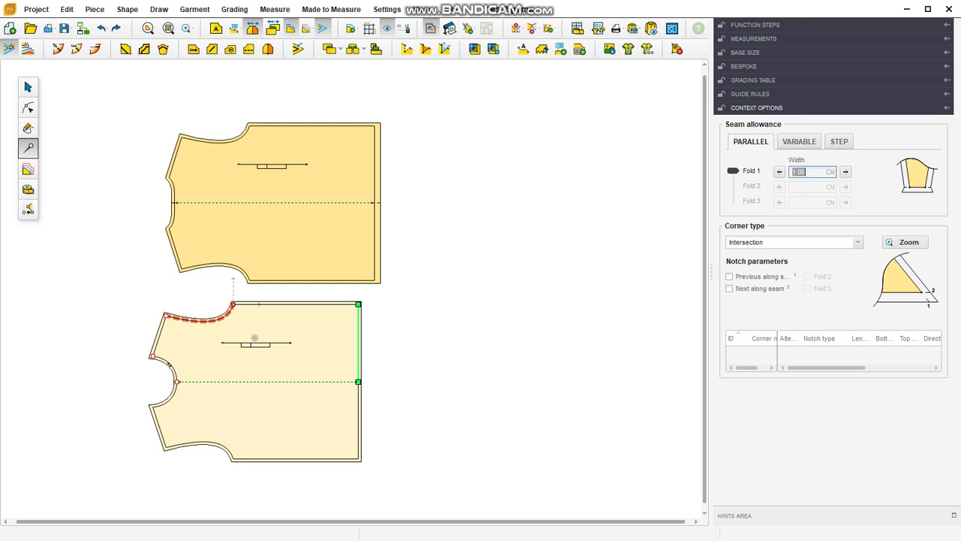
text(2)
key(Return)
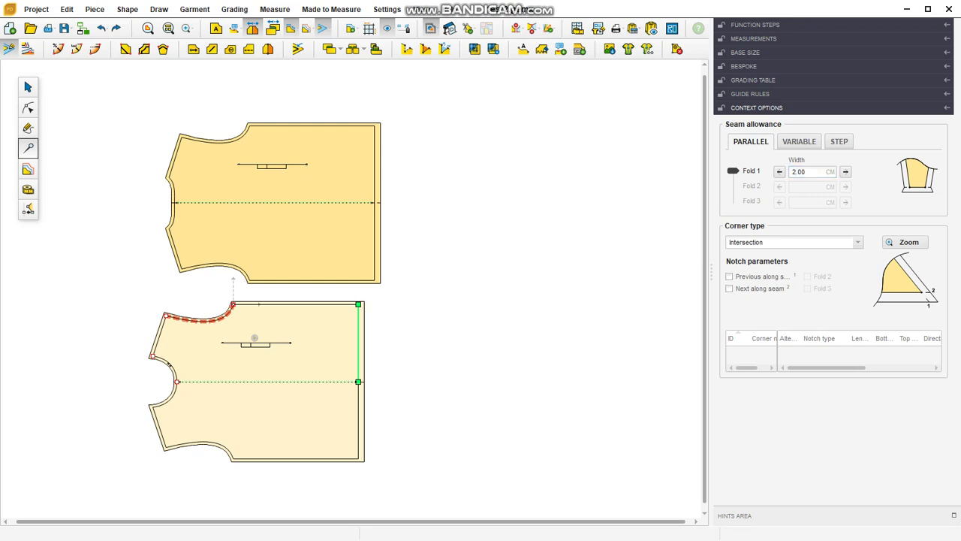
key(Escape)
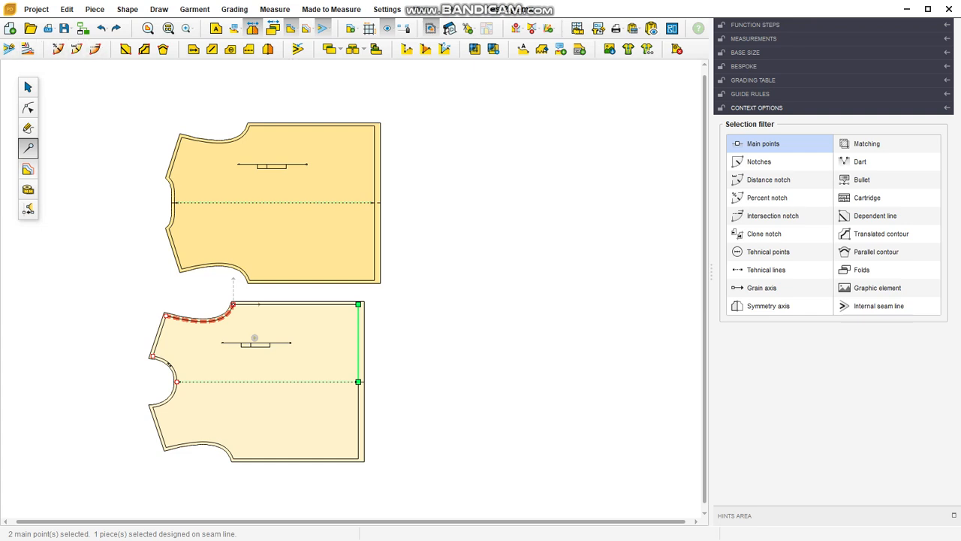
key(Escape)
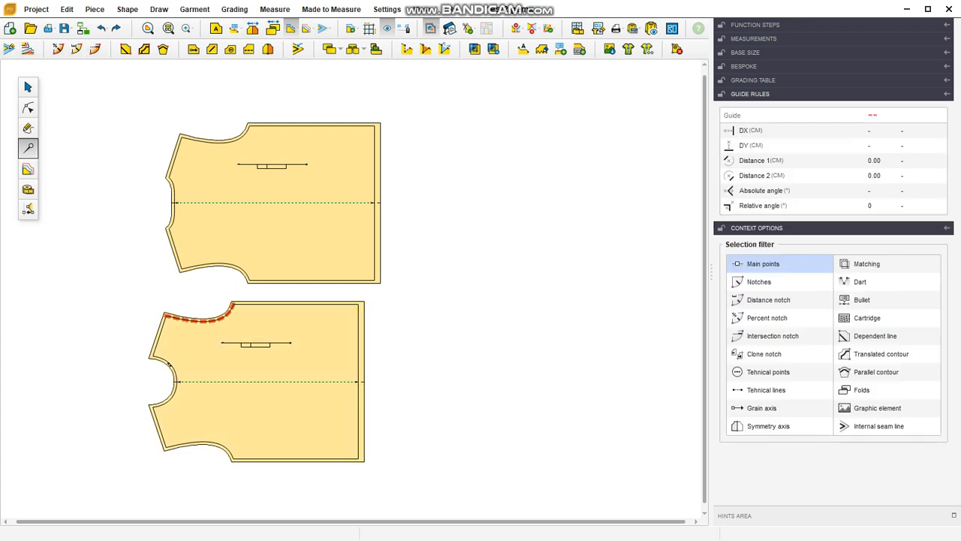
Shift the front piece slightly to the right below the back piece and deselect it.
click(27, 86)
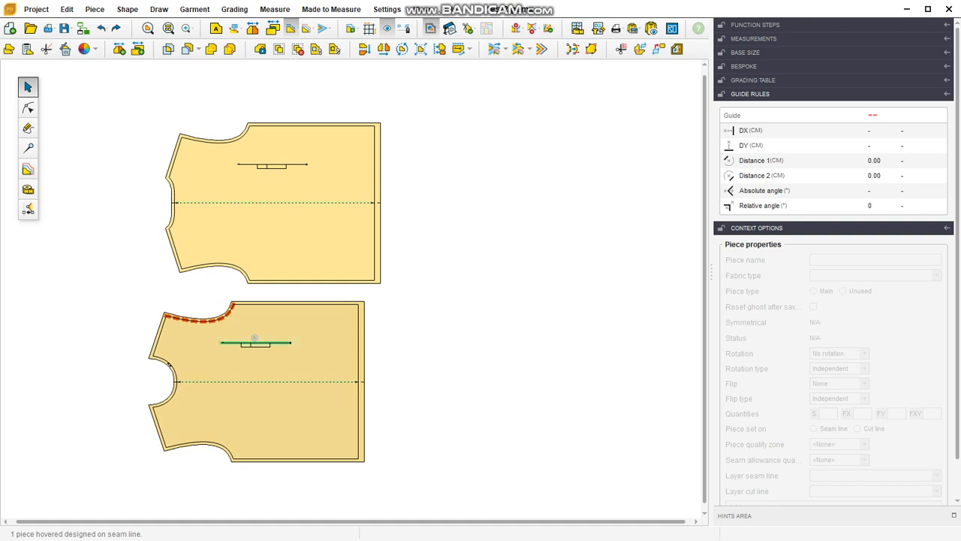
drag(254, 338, 258, 338)
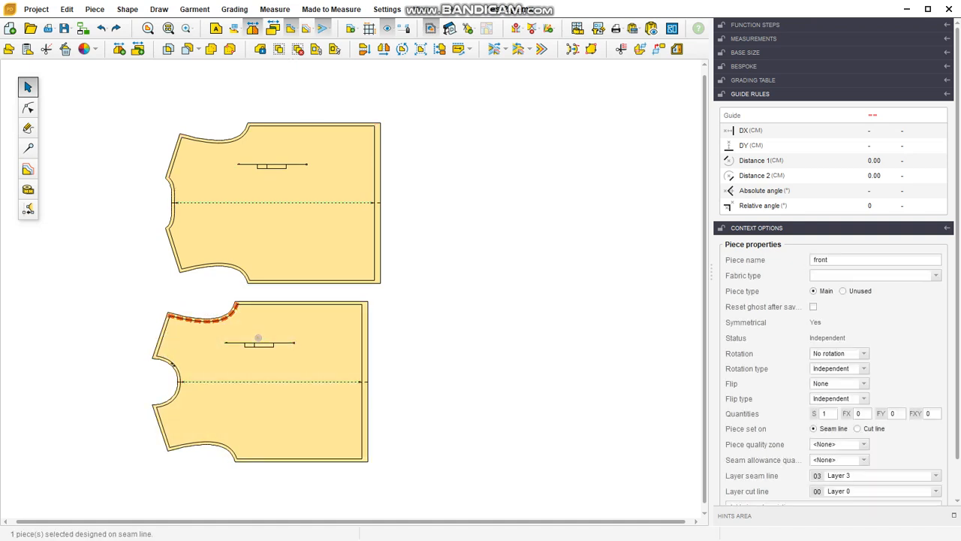
key(Escape)
Examine the back piece's name label and grain line up close, followed by both unfolded pieces with their seam allowances.
scroll(125, 228, down, 1)
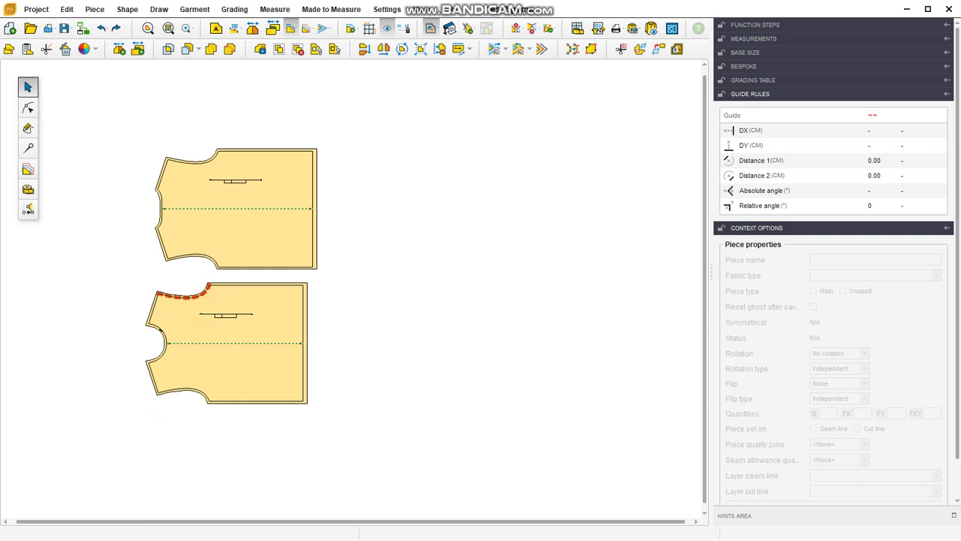
click(242, 158)
scroll(241, 159, up, 4)
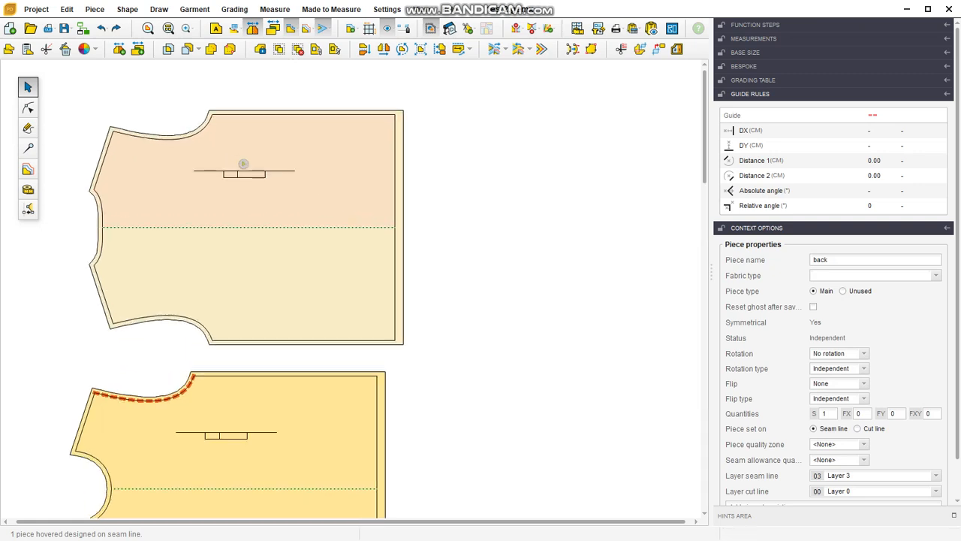
scroll(242, 159, up, 2)
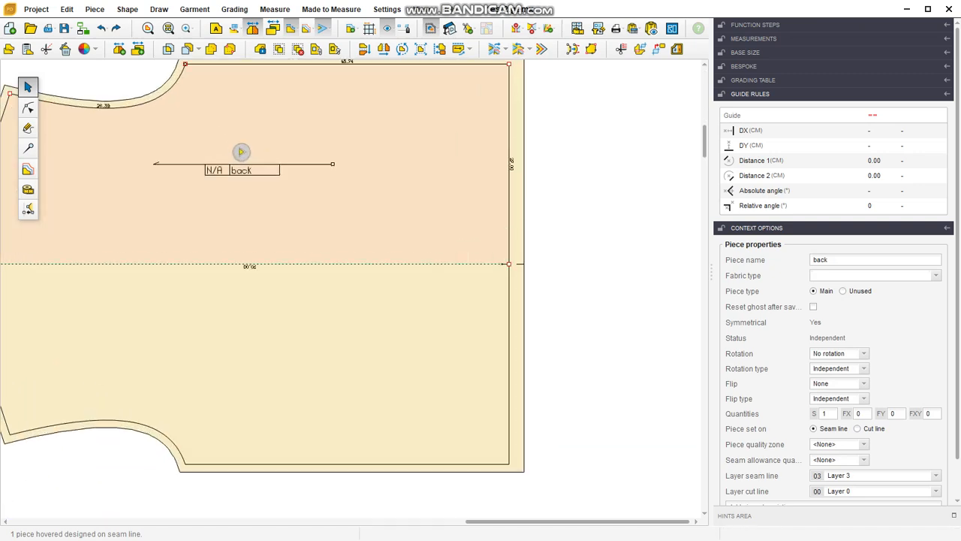
scroll(241, 152, up, 3)
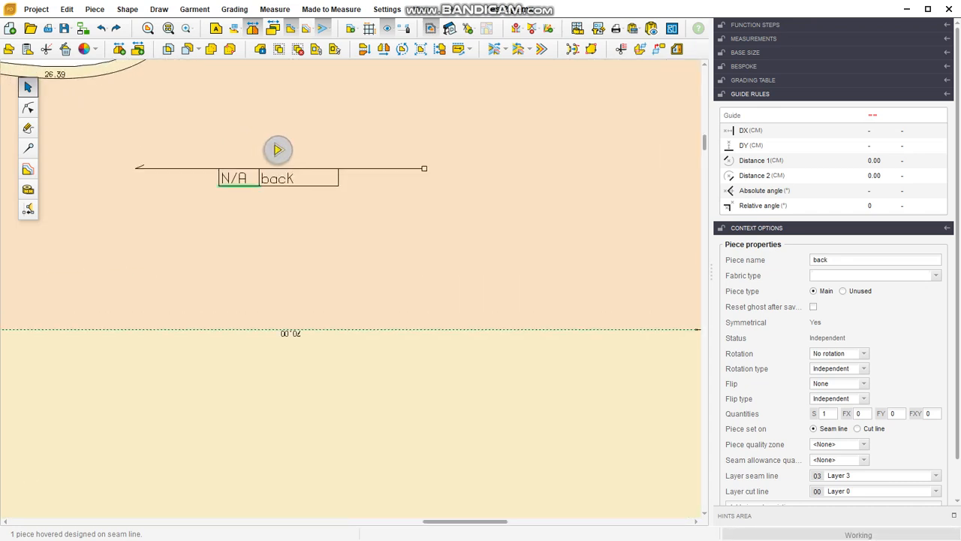
scroll(277, 150, down, 4)
scroll(256, 170, down, 1)
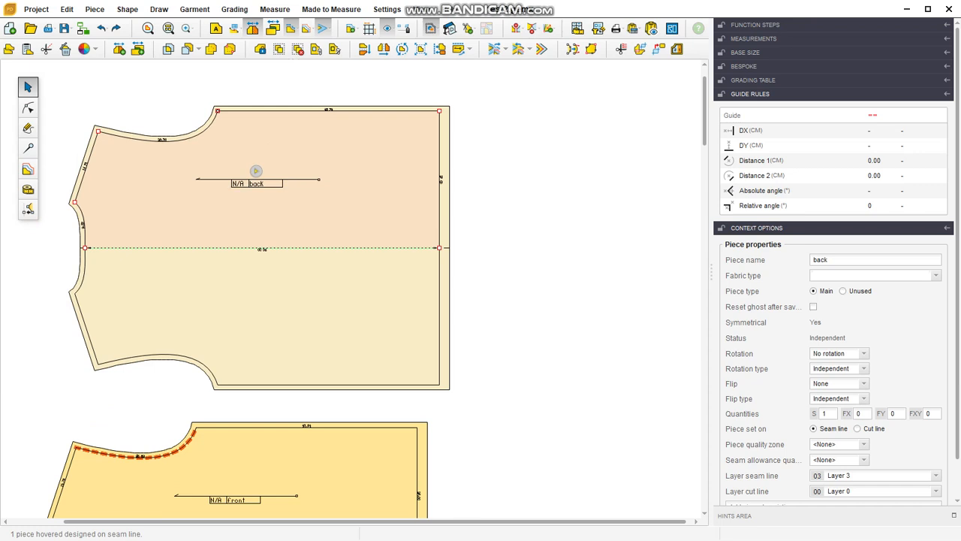
scroll(256, 171, down, 4)
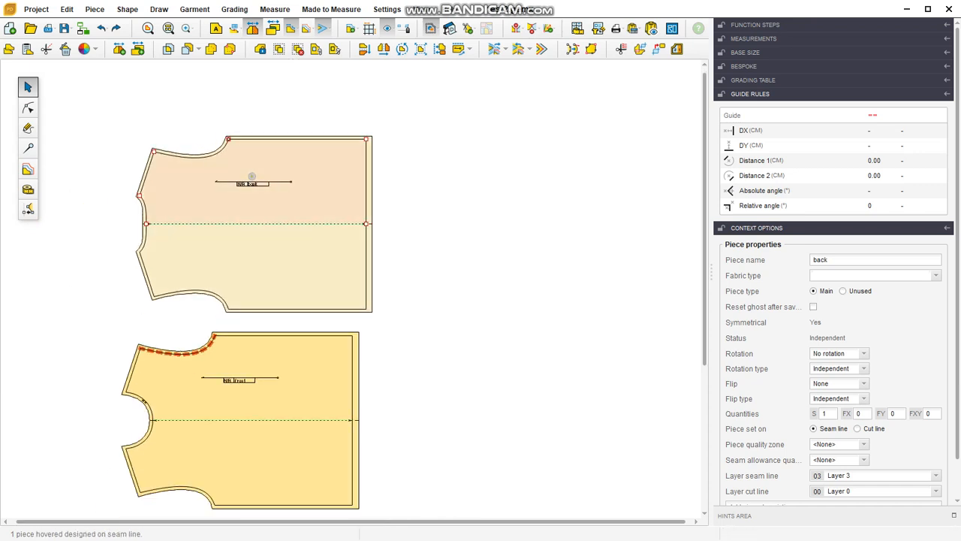
scroll(259, 147, down, 2)
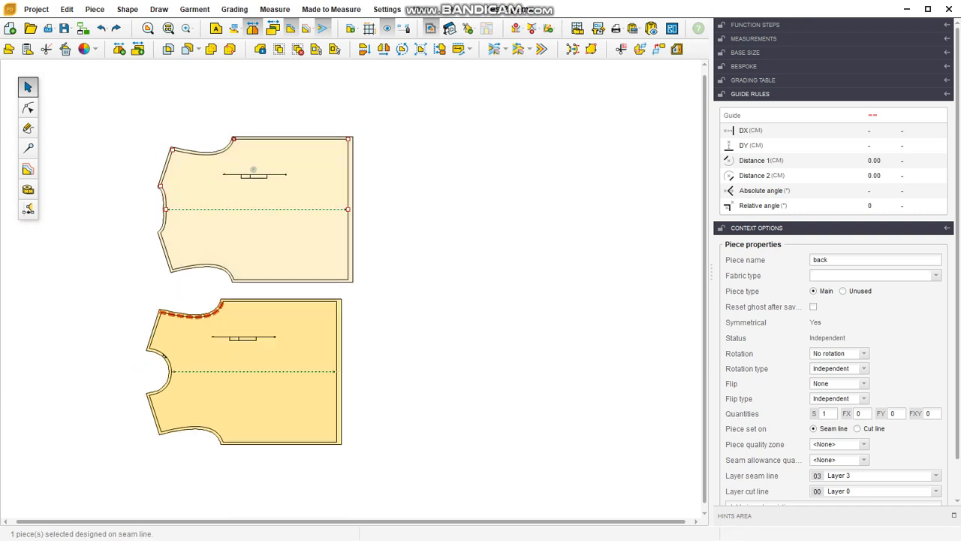